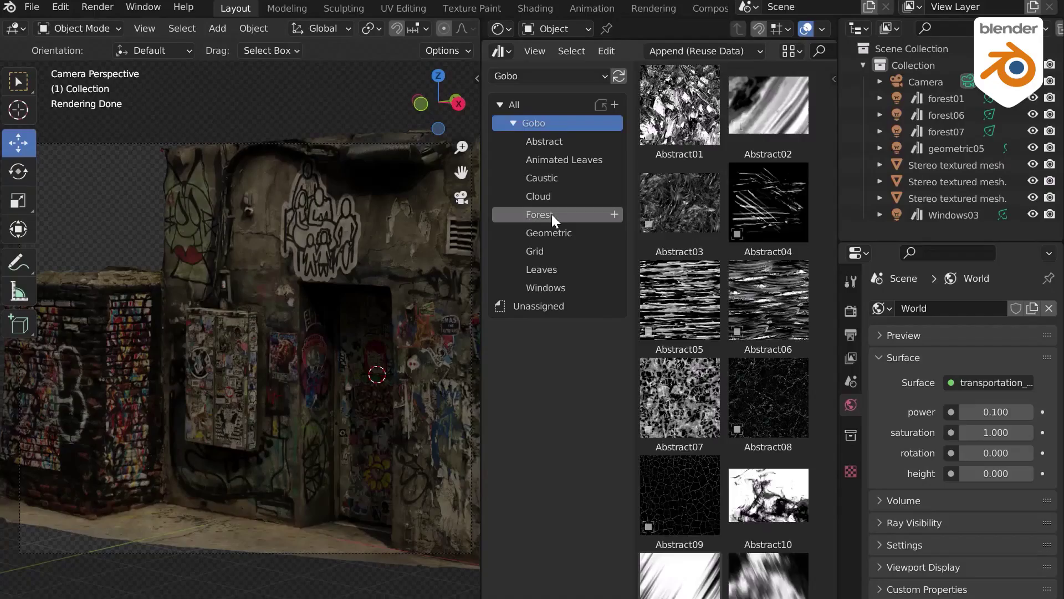
Drop the forest06 gobo from the Forest collection onto the graffiti wall and set its radius to about 0.1 m
click(551, 214)
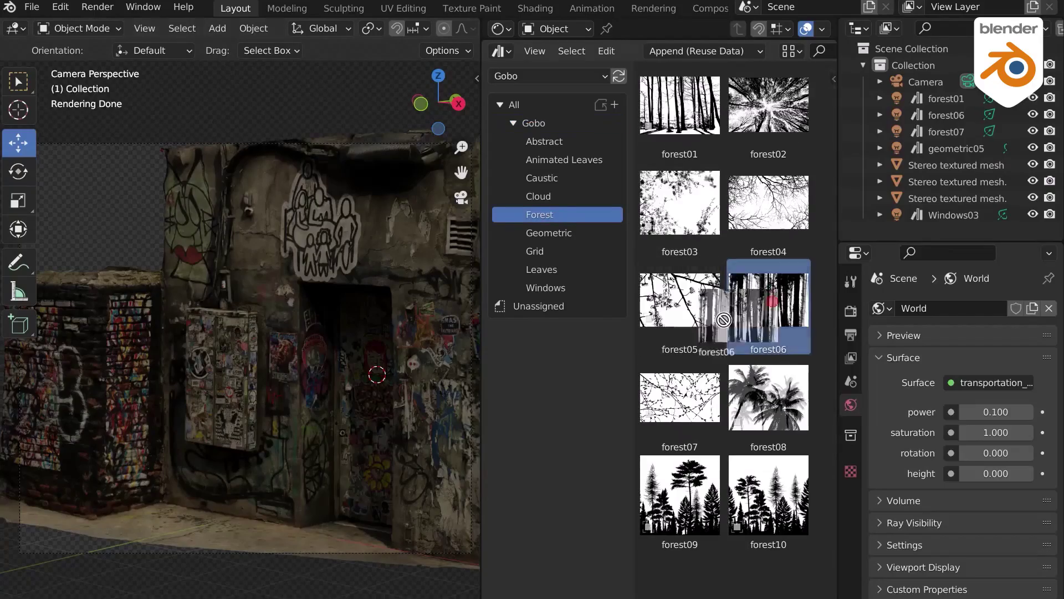
drag(769, 305, 215, 588)
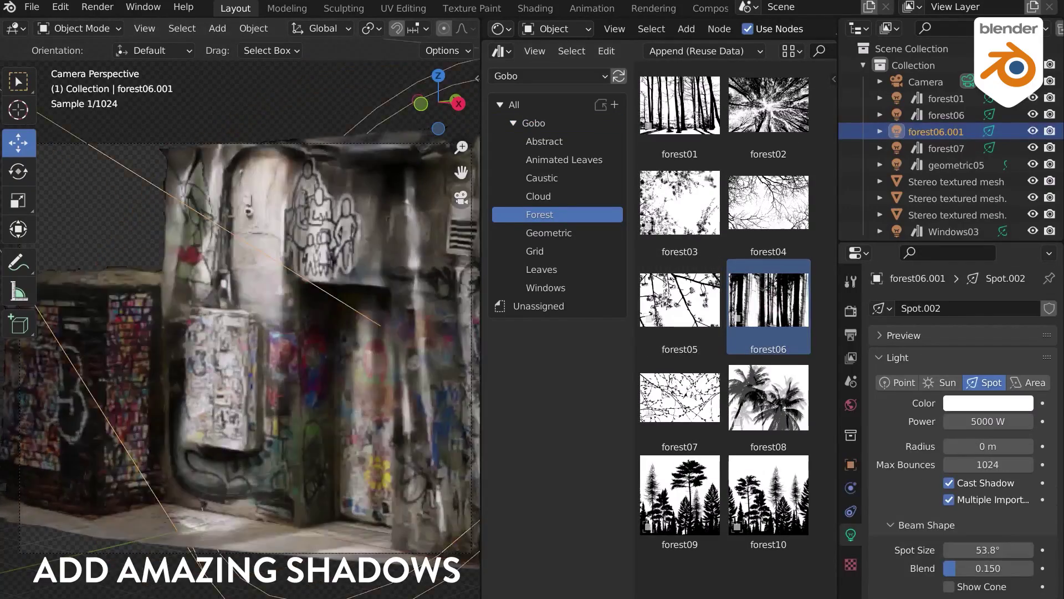
drag(992, 446, 987, 446)
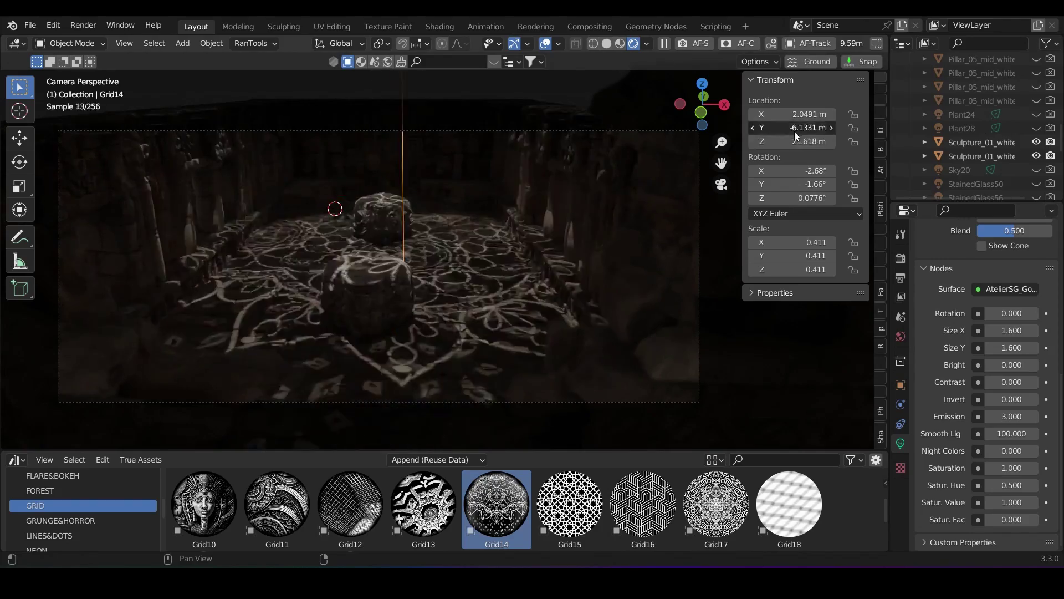
Shift the Grid14 gobo light along Location Y and raise Night Colors to 1.000 for golden light
drag(793, 128, 776, 127)
scroll(1003, 358, up, 10)
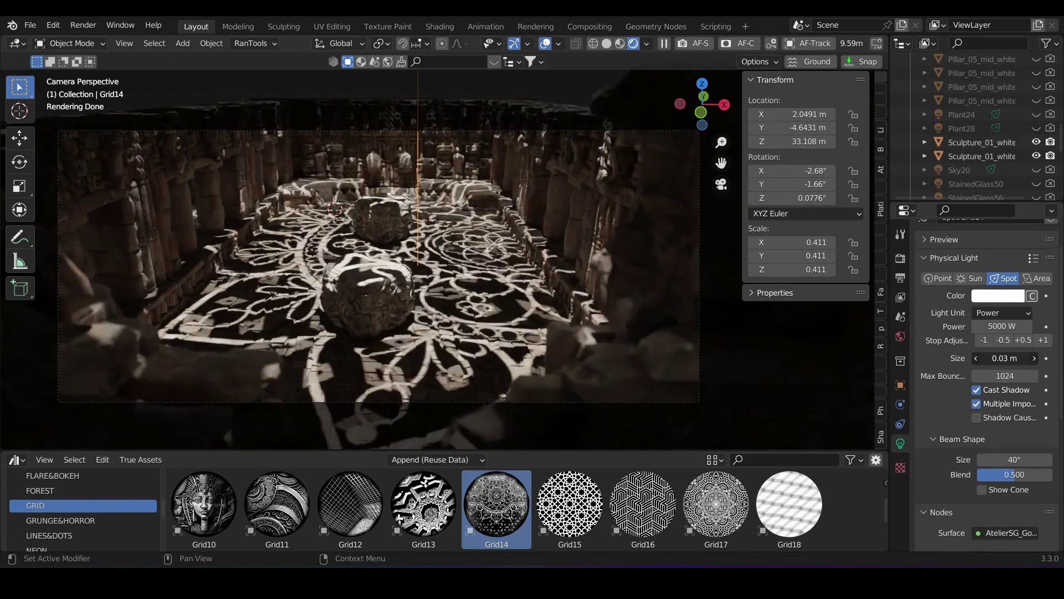
drag(997, 450, 1036, 451)
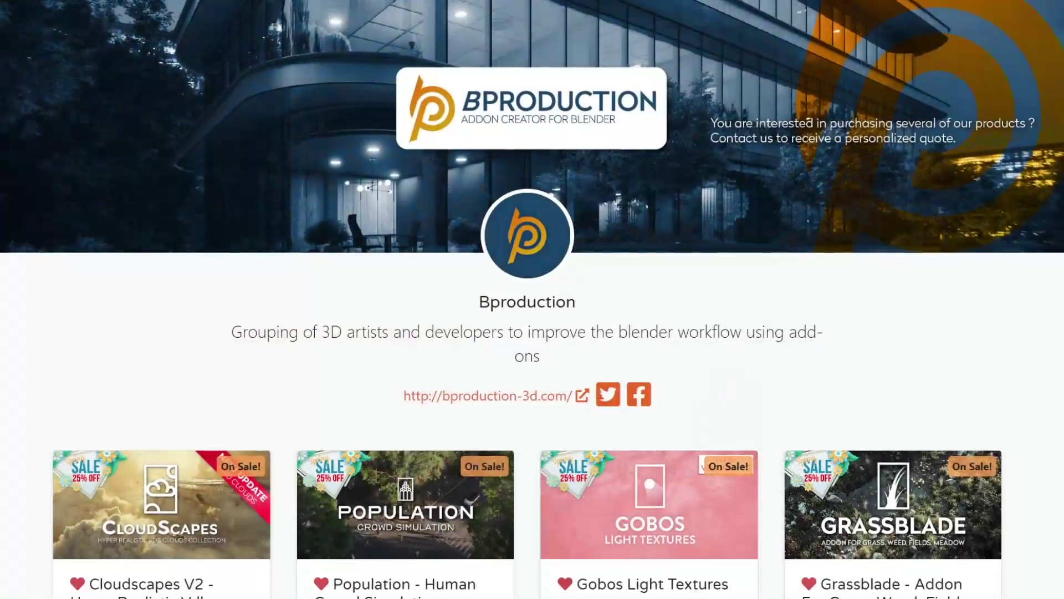
Scroll down through the Bproduction add-on store page
scroll(532, 300, down, 3)
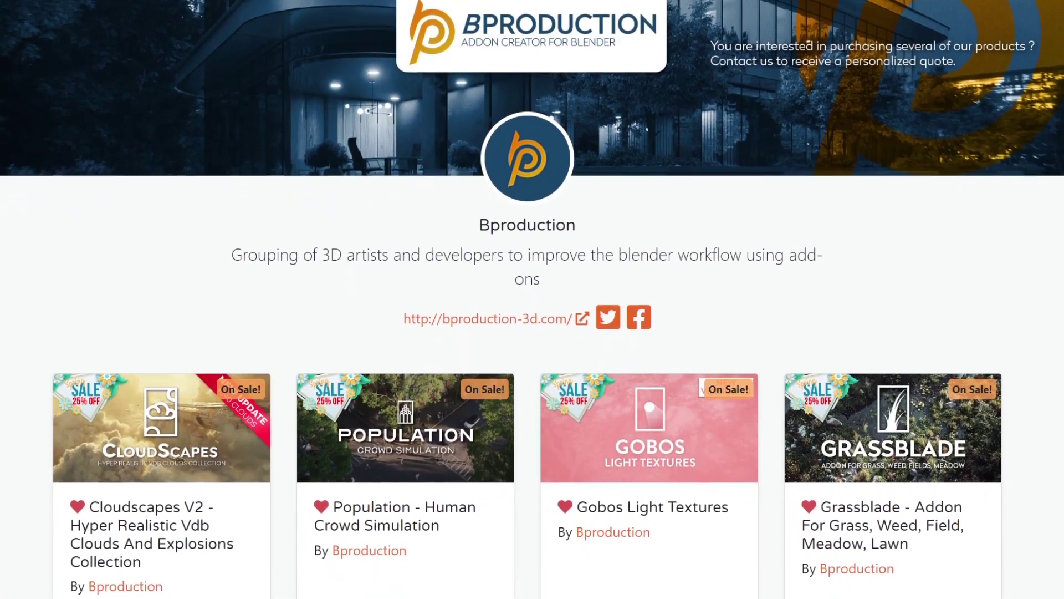
scroll(532, 299, down, 3)
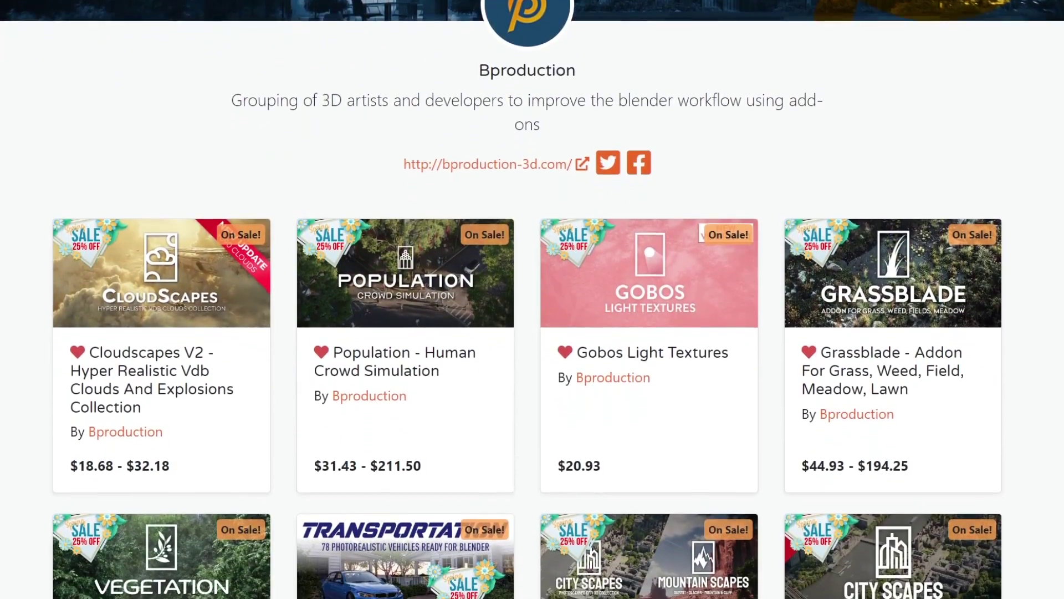
scroll(532, 299, down, 3)
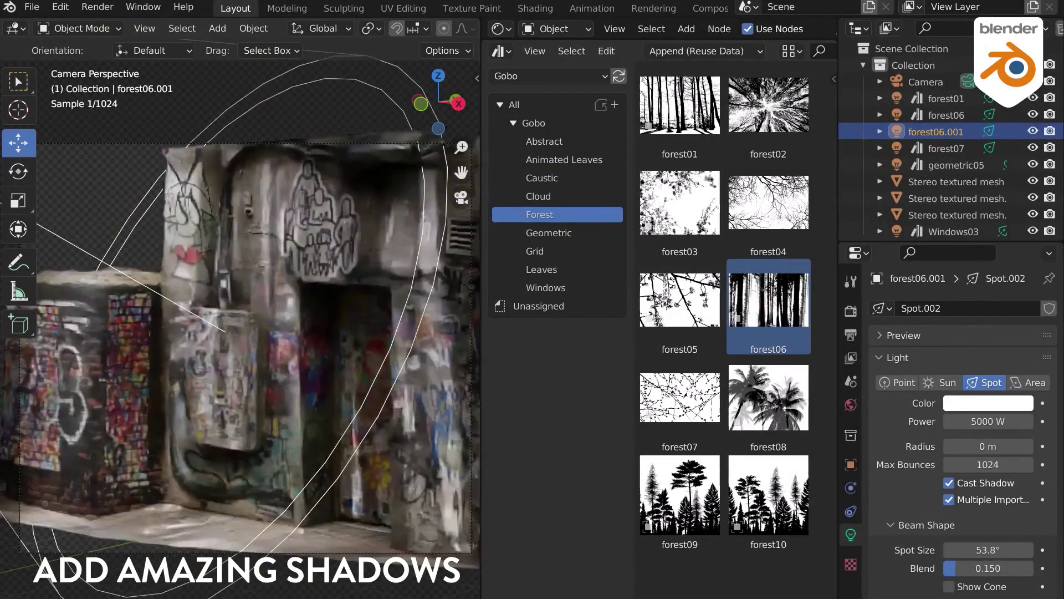
Set the forest gobo light radius to 0.1 and view the truck scene through the camera
text(0.1)
key(Return)
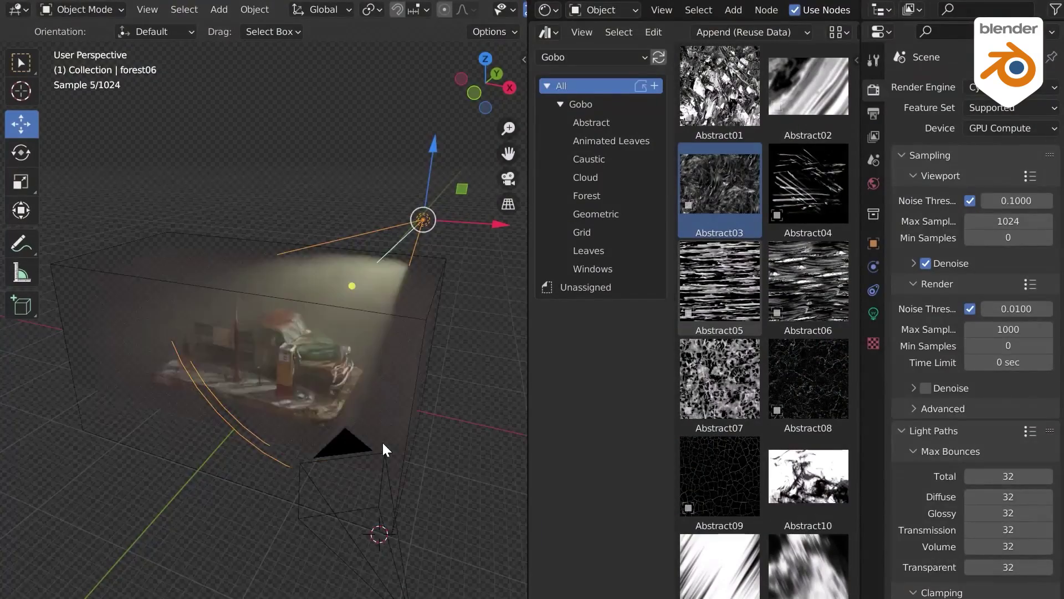
middle_drag(383, 442, 381, 394)
key(KP_0)
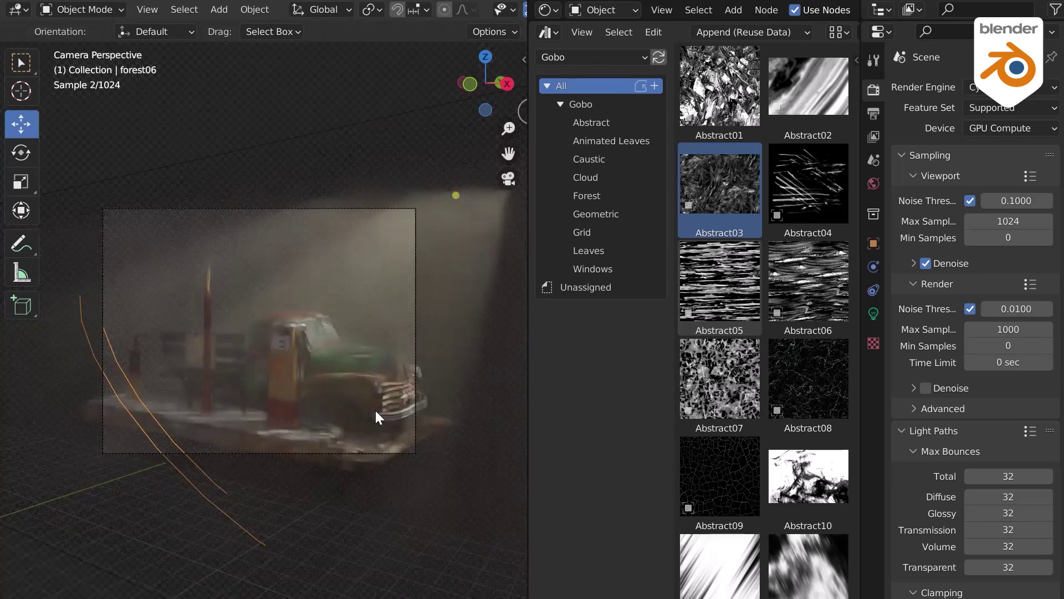
Browse the Animated Leaves, Caustic, Geometric and Leaves gobo collections in the library
scroll(375, 410, up, 3)
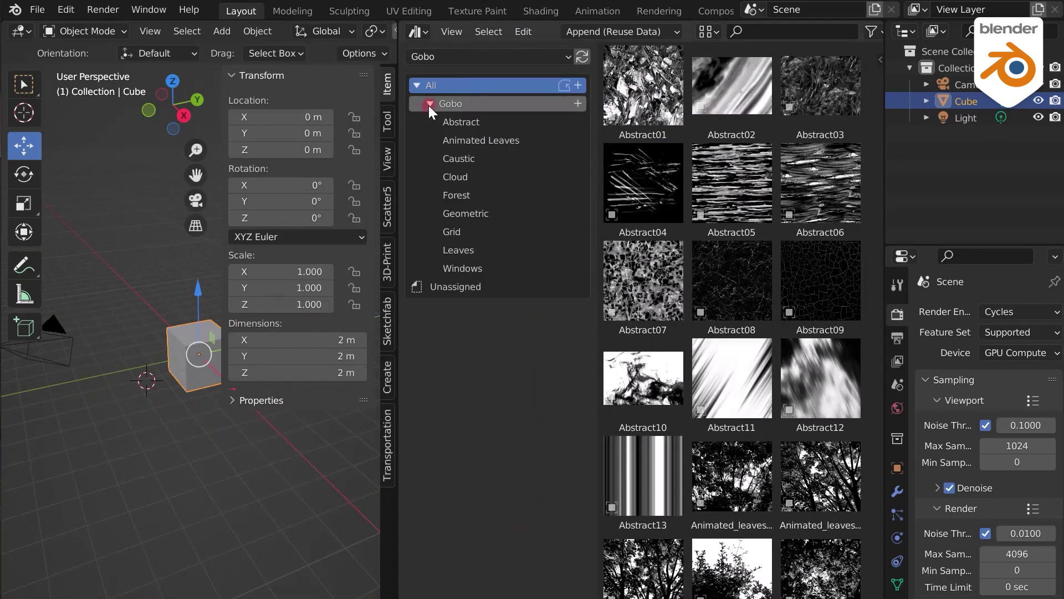
click(451, 138)
click(450, 158)
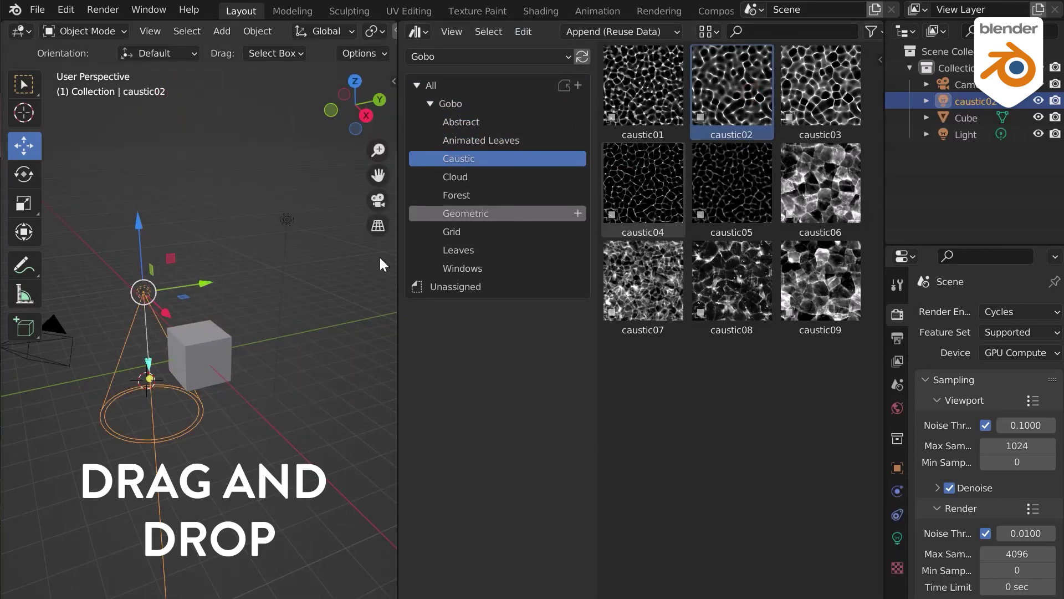
click(464, 214)
click(486, 251)
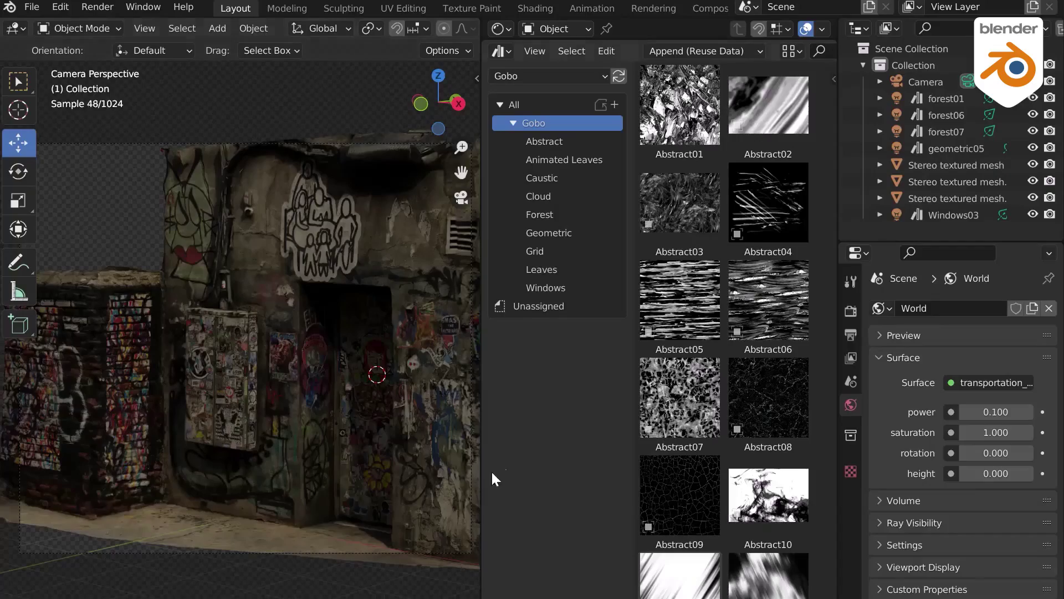
Drop the forest06 gobo into the alley as a new spotlight and start changing its colour
click(551, 214)
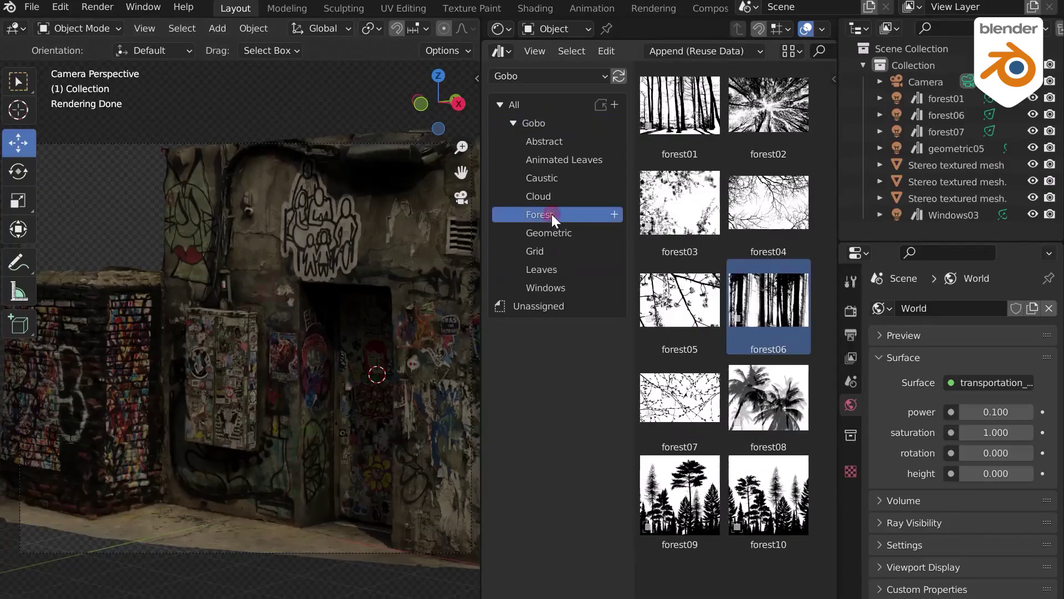
drag(768, 305, 233, 593)
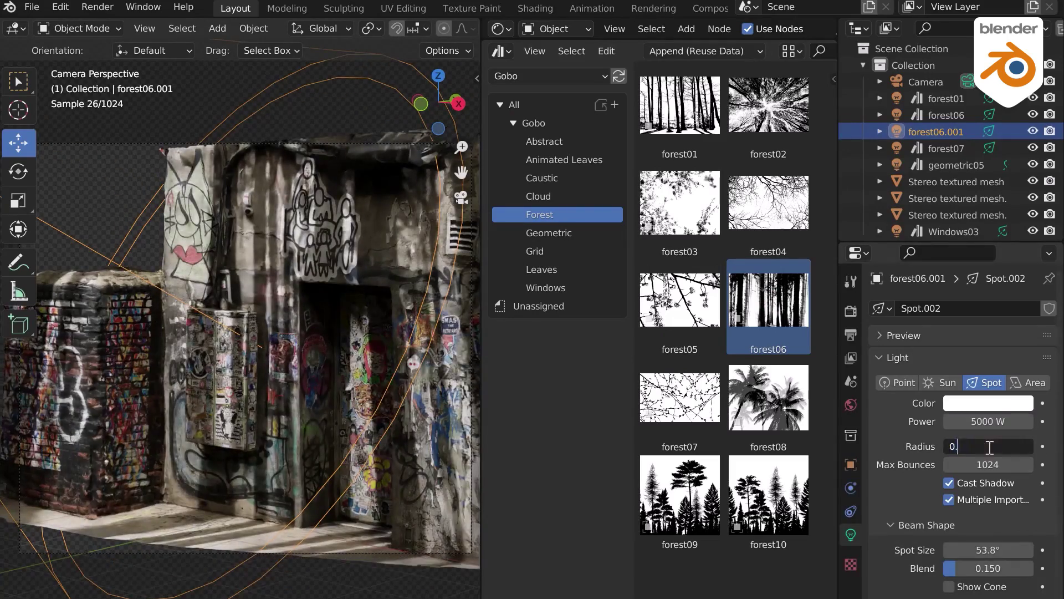
click(991, 403)
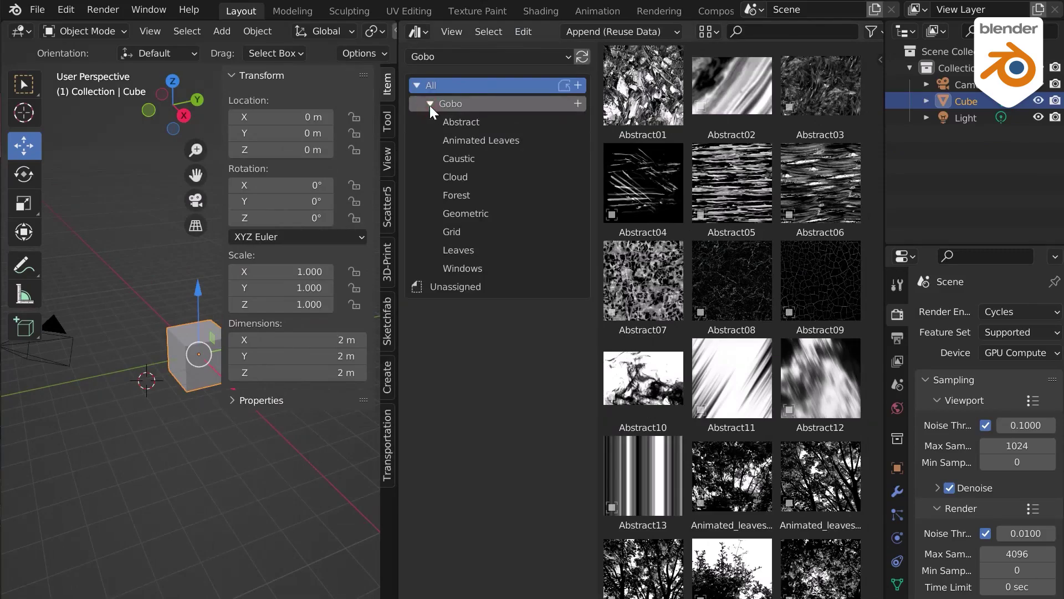
Browse the Abstract, Animated Leaves, Caustic, Geometric, Grid and Leaves gobos, then add Leaves04 beside the cube
click(451, 119)
click(451, 141)
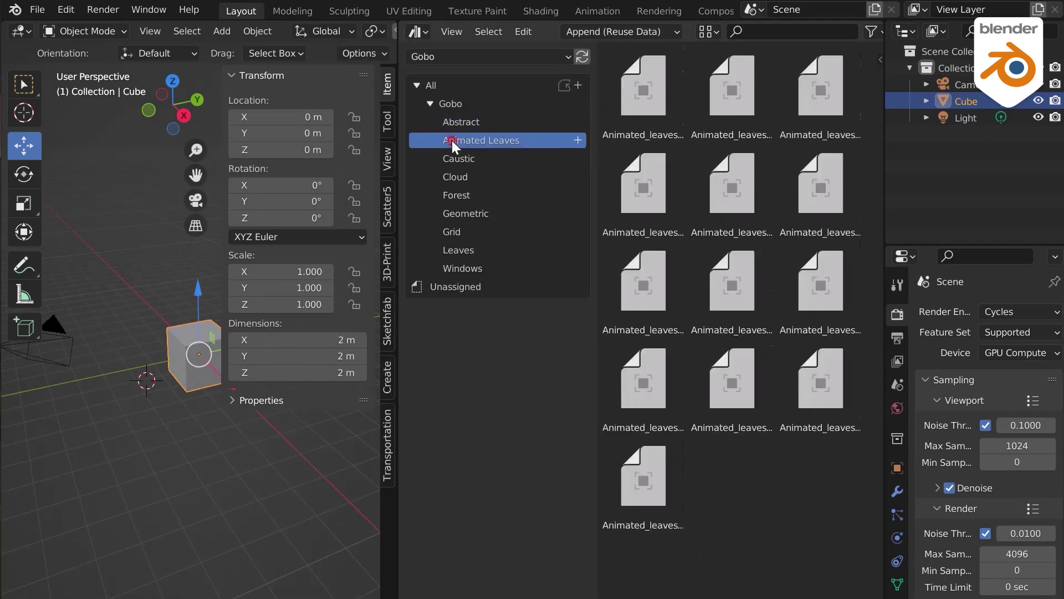
click(450, 158)
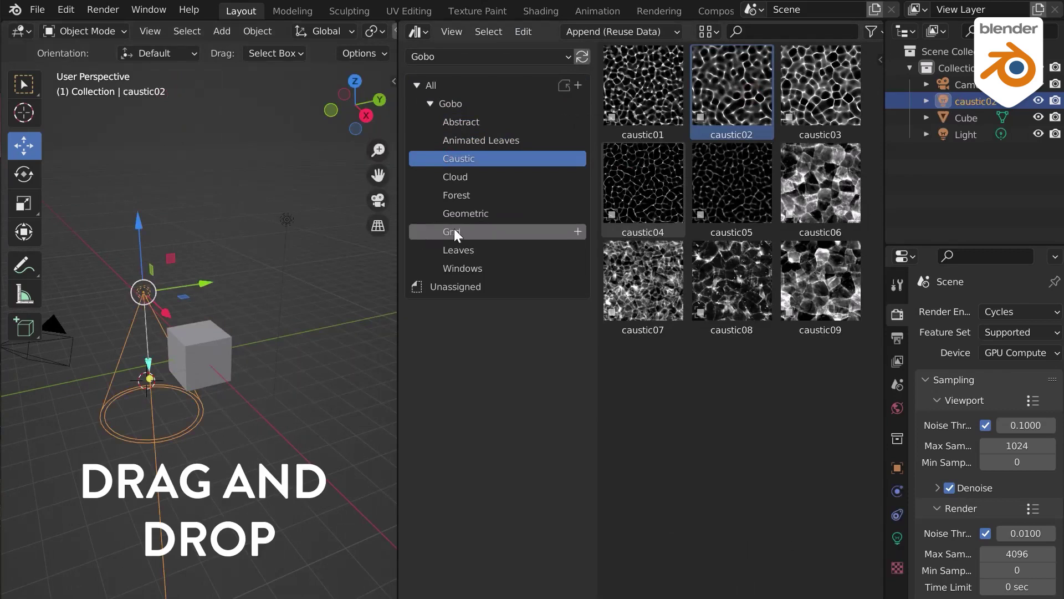
click(462, 212)
click(487, 233)
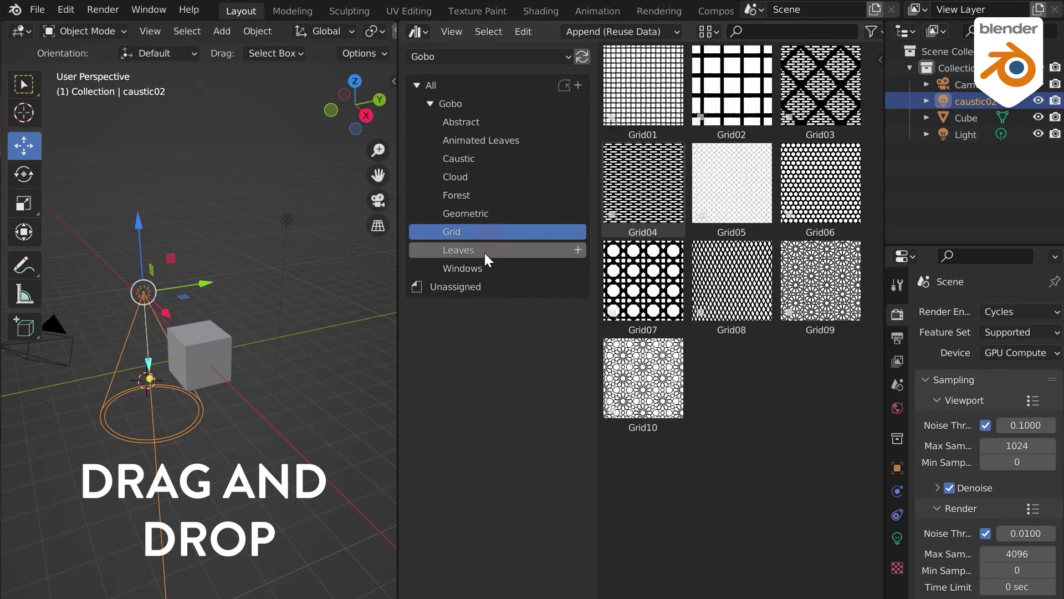
click(484, 253)
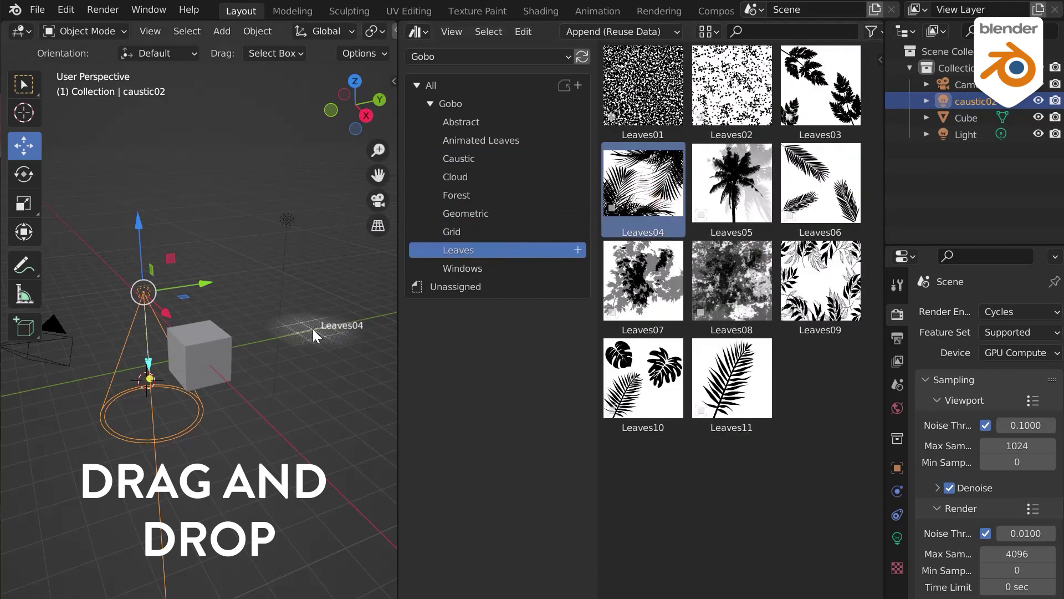
drag(312, 328, 312, 328)
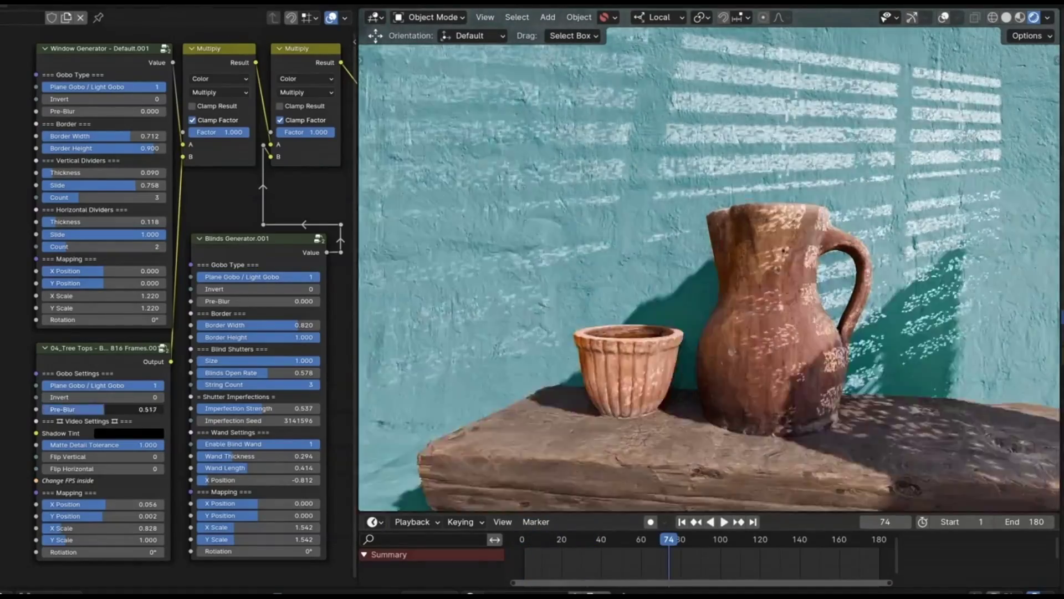
Lower the first Multiply node's Factor from 1.000 to 0.000 to remove the blind shadows
drag(219, 131, 183, 131)
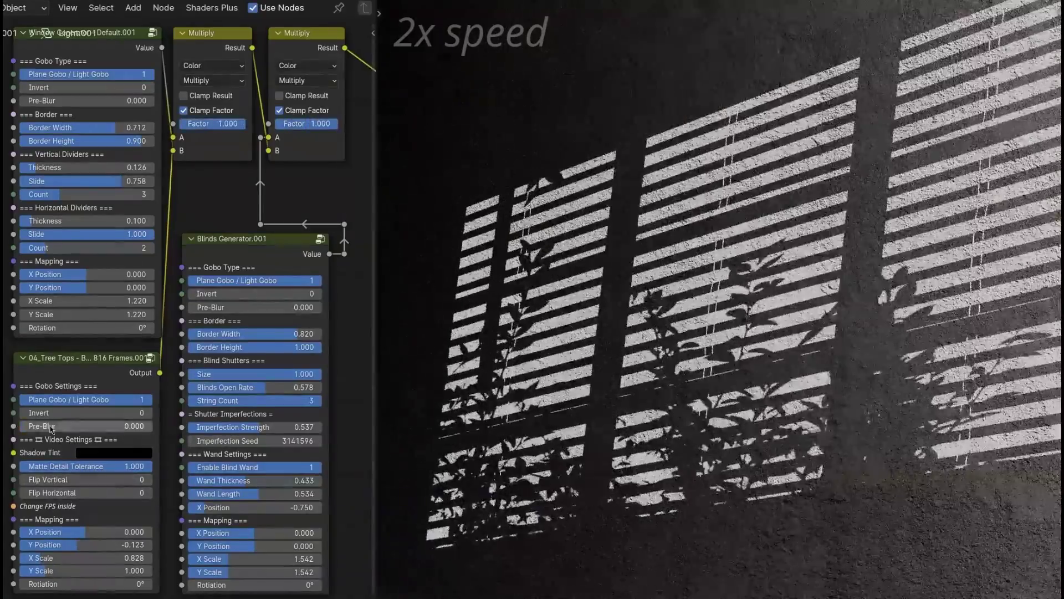
Add pre-blur to the tree tops, window and blinds gobo patterns
drag(50, 429, 58, 429)
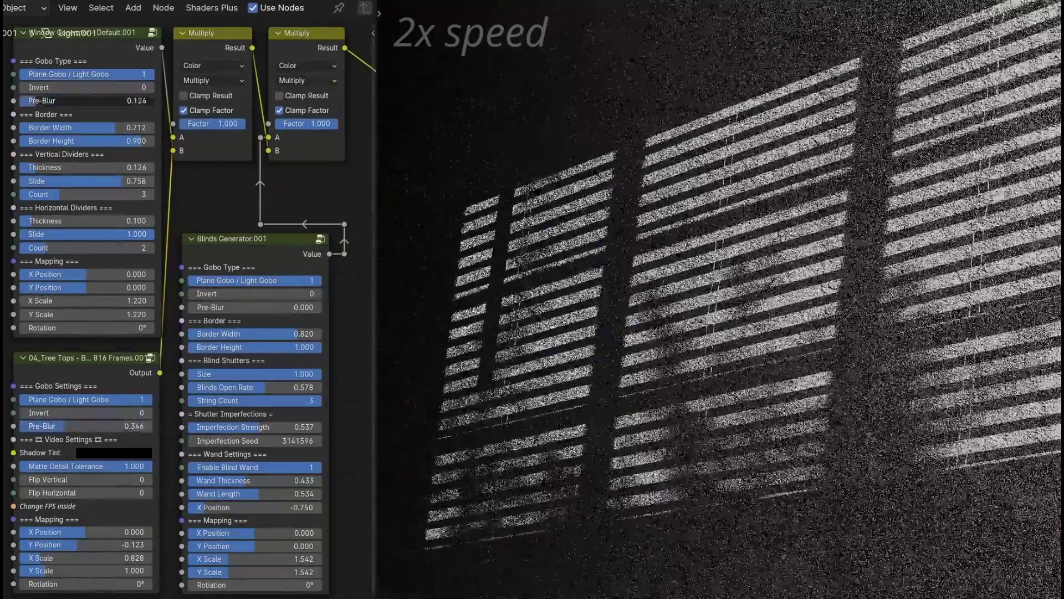
drag(83, 101, 117, 101)
drag(249, 307, 258, 307)
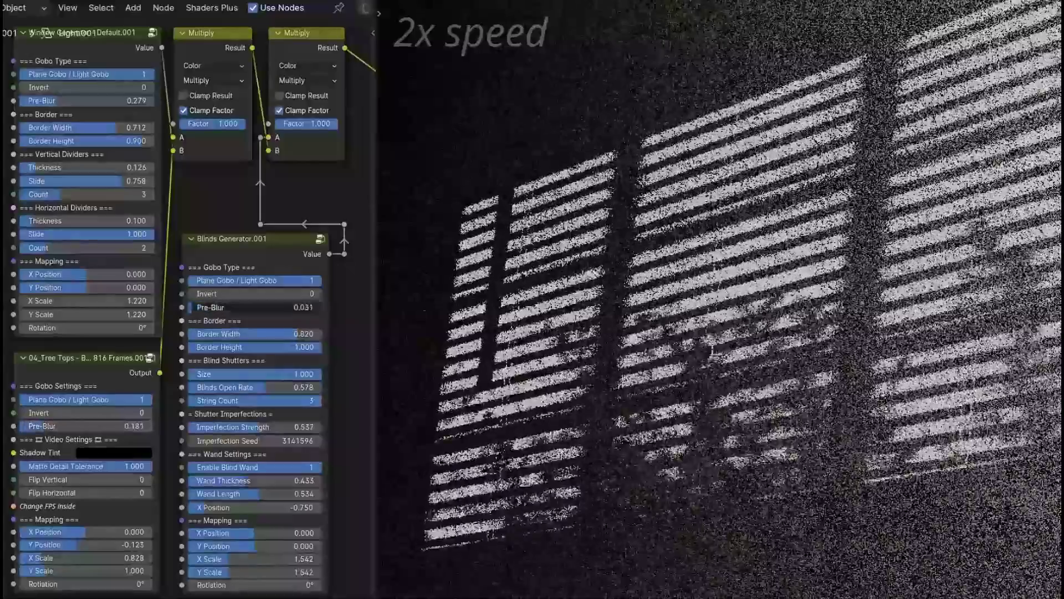
drag(250, 480, 224, 493)
Slim the blind wand, blur the tree tops more, and rebalance the window divider thicknesses
drag(249, 507, 236, 507)
drag(55, 425, 83, 426)
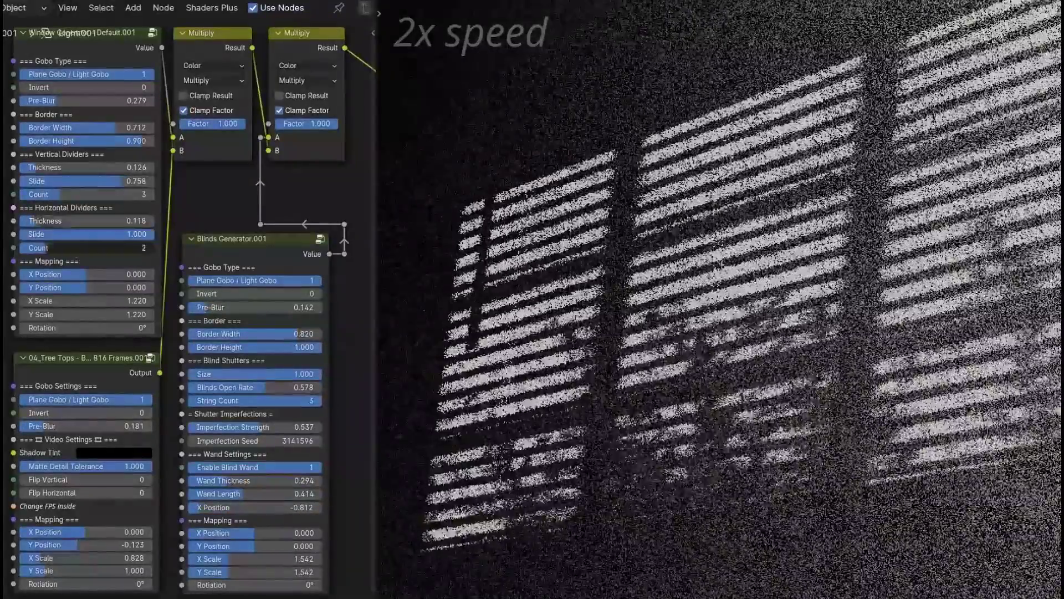
drag(58, 222, 66, 222)
drag(66, 167, 47, 167)
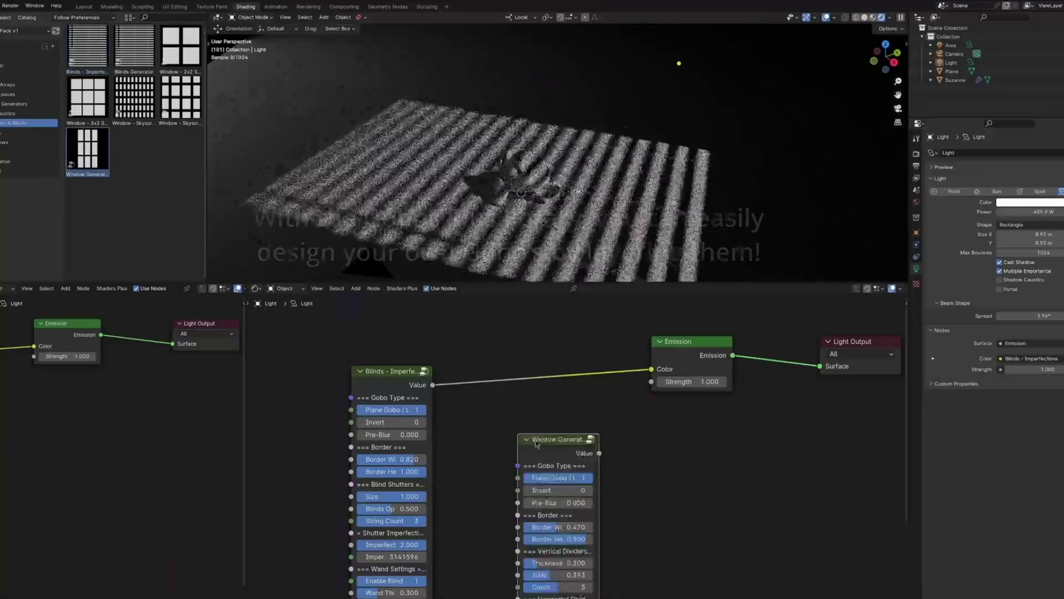
Link the Window Generator Value into Emission Color and reposition the Tree Swaying node
drag(545, 421, 650, 370)
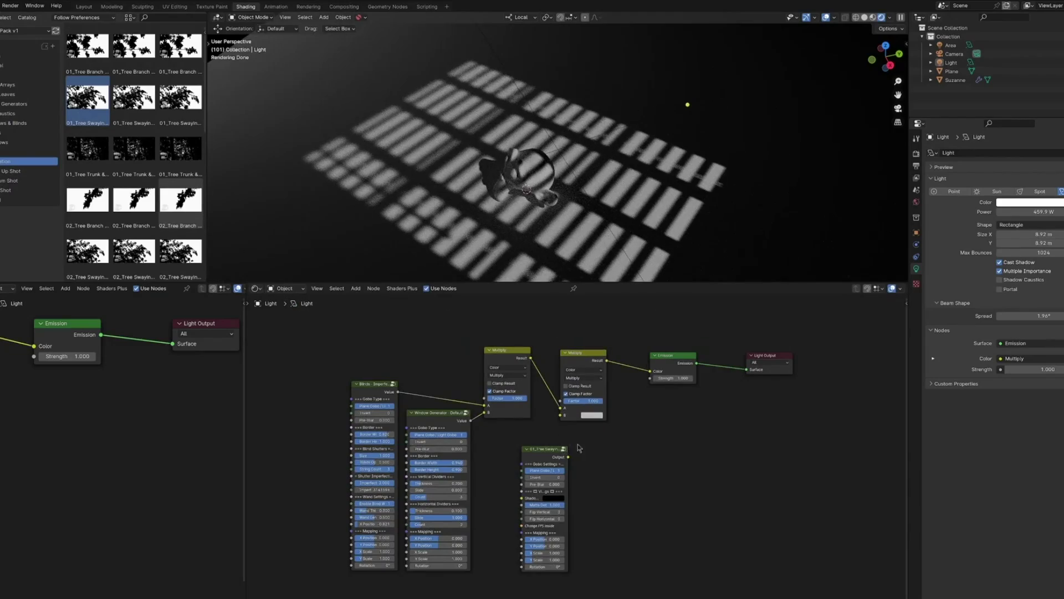
drag(519, 442, 508, 434)
scroll(509, 434, up, 3)
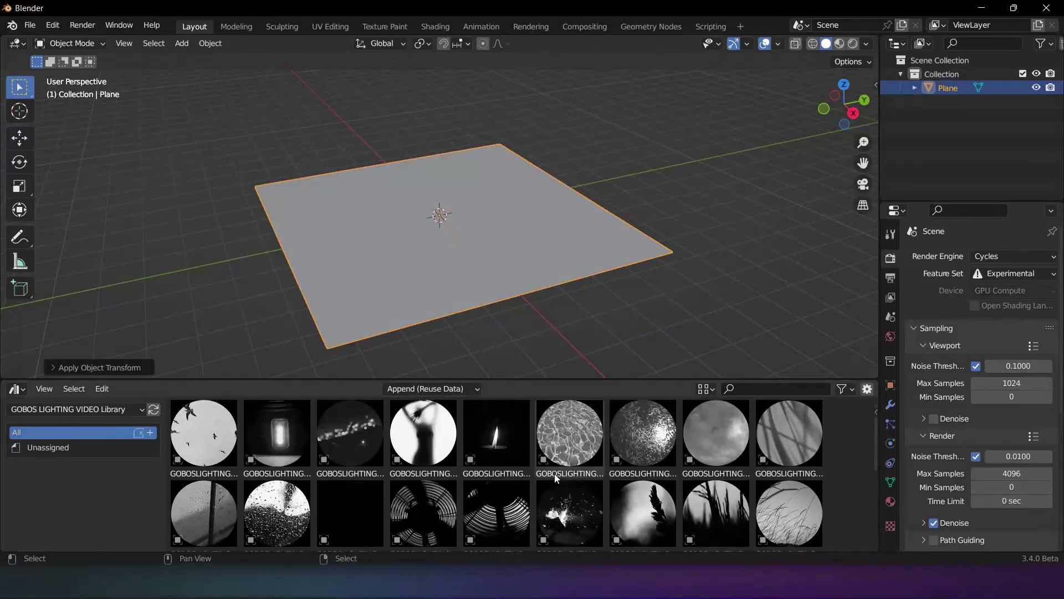
Place the gobo light over the plane in Rendered shading and raise it higher
drag(424, 504, 441, 213)
click(853, 44)
drag(787, 141, 814, 141)
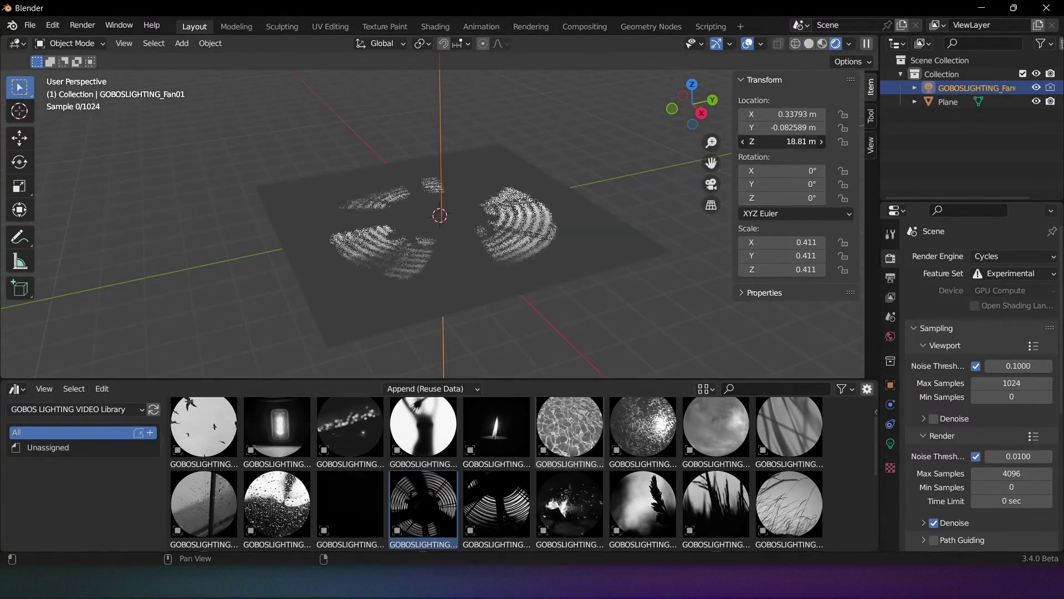
Tint the caustic light light blue, play back its animation, and apply the Window06 gobo
click(16, 389)
click(278, 472)
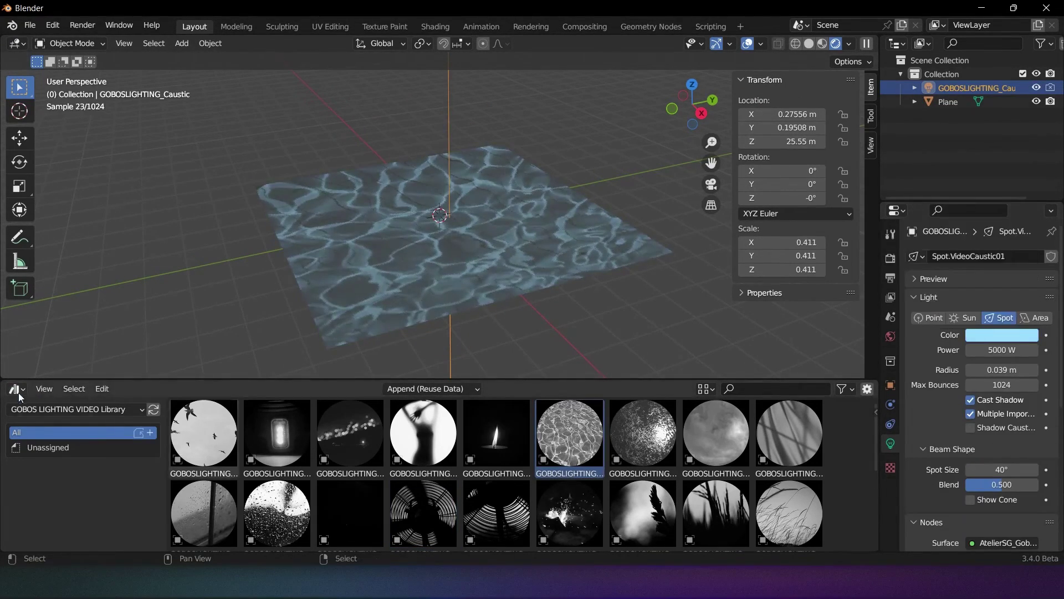
click(16, 389)
click(185, 440)
click(452, 390)
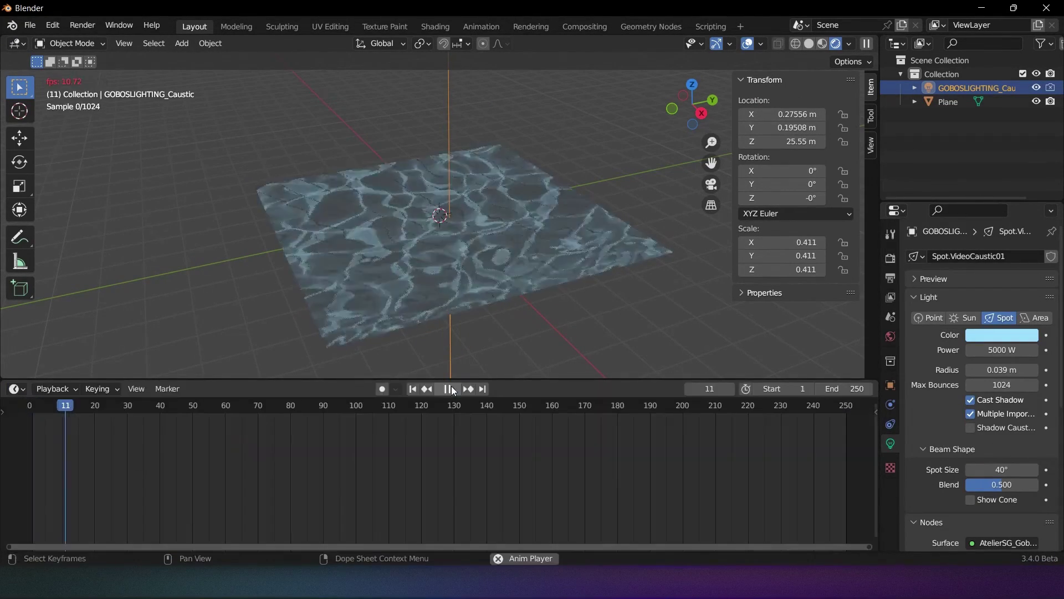
scroll(511, 285, up, 8)
click(453, 390)
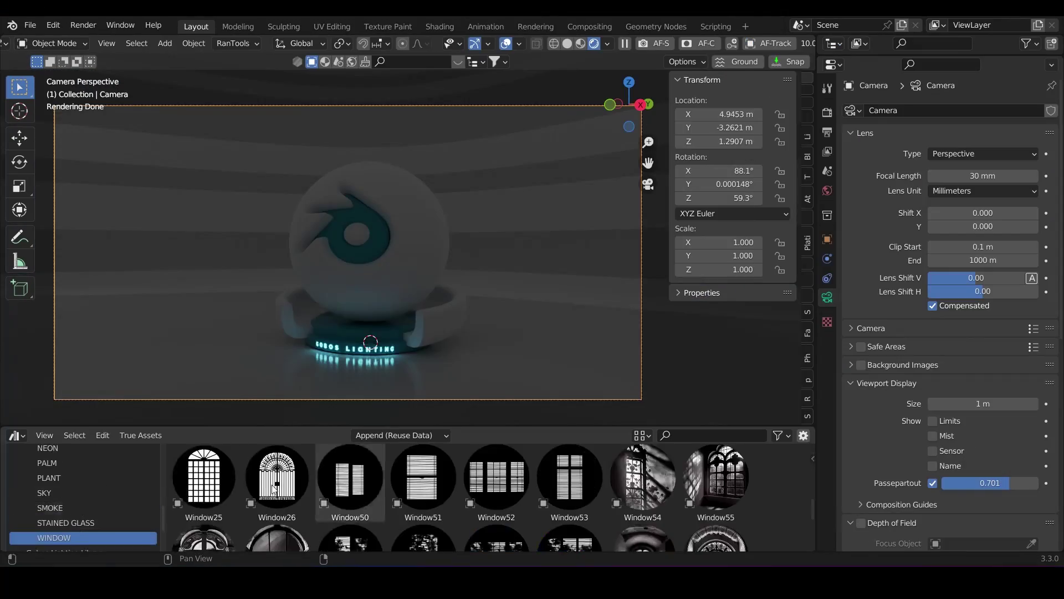
click(569, 480)
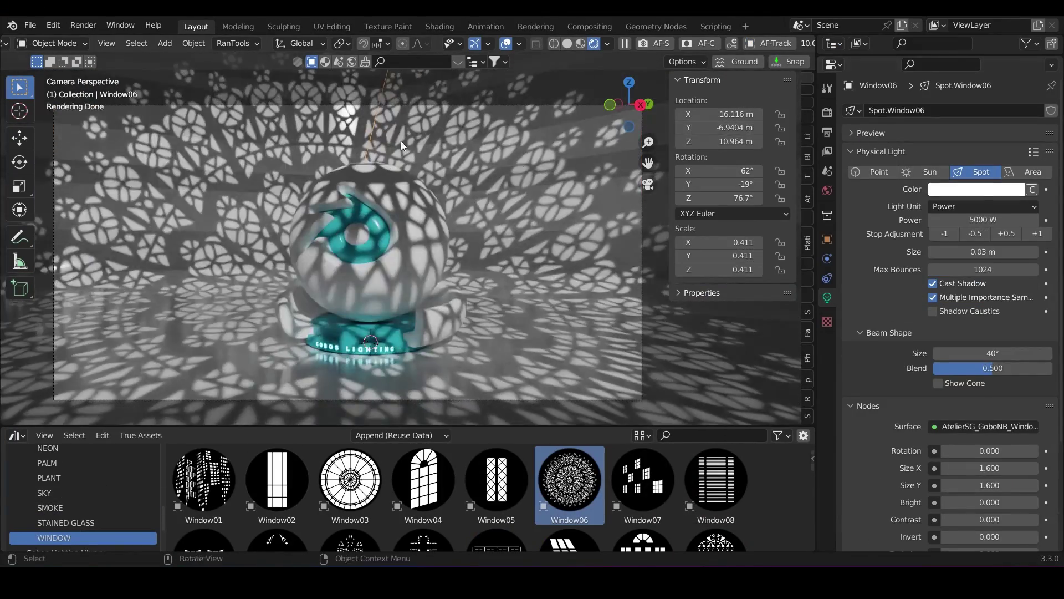
Raise the Window06 light to Z 10.964 m, then shrink, dim and desaturate its gobo to grey-blue
click(975, 189)
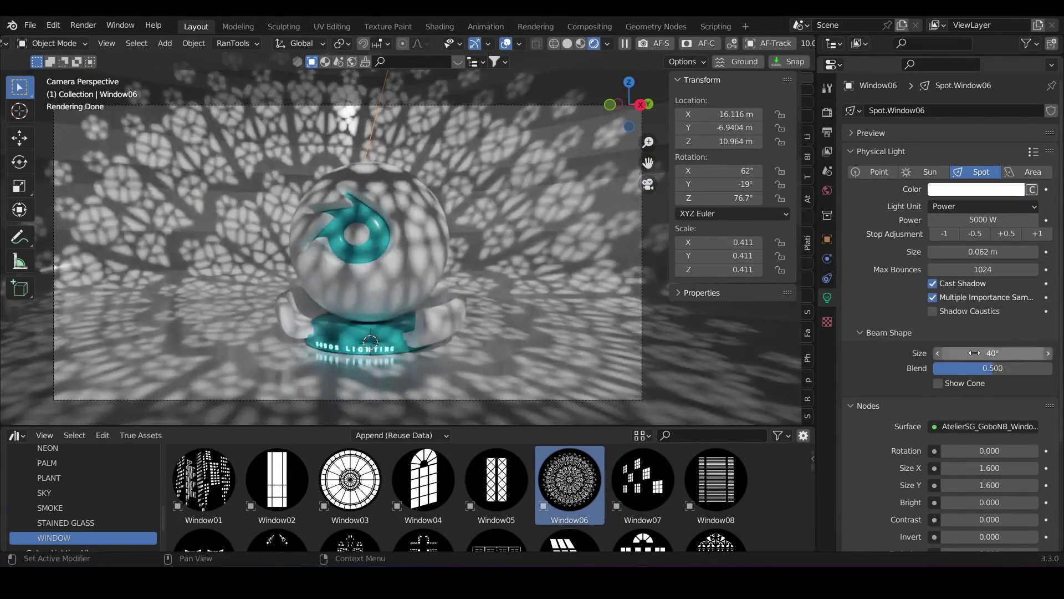
mouse_move(974, 353)
mouse_down()
mouse_move(947, 353)
mouse_move(975, 368)
mouse_up()
scroll(987, 368, down, 5)
drag(981, 314, 978, 347)
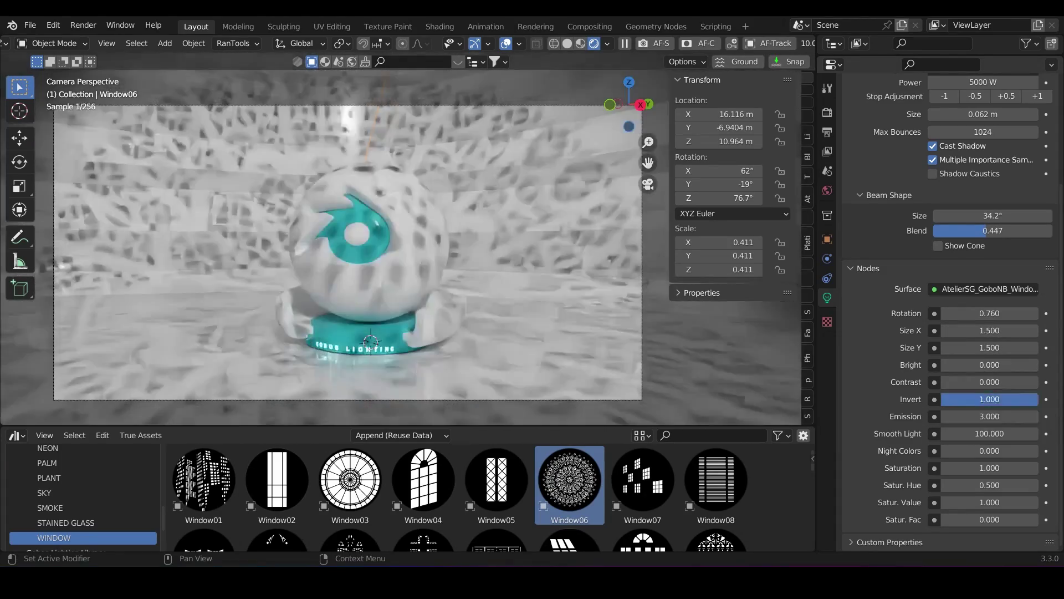
drag(989, 417, 937, 451)
drag(992, 519, 931, 519)
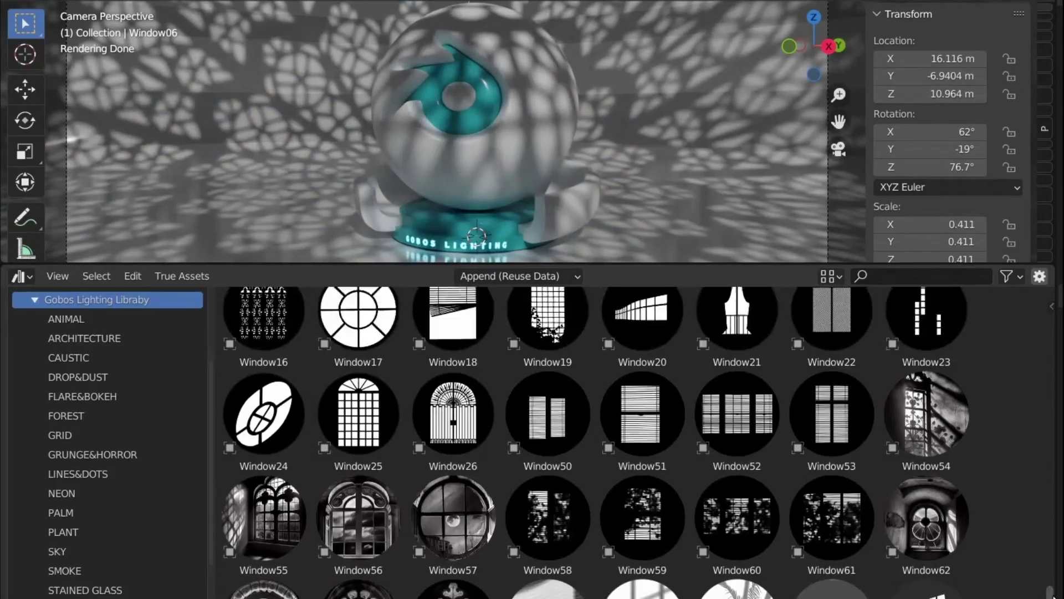
Browse the ANIMAL, ARCHITECTURE, CAUSTIC, DROP&DUST and FLARE&BOKEH gobo catalogs
scroll(460, 498, up, 15)
scroll(1059, 289, up, 15)
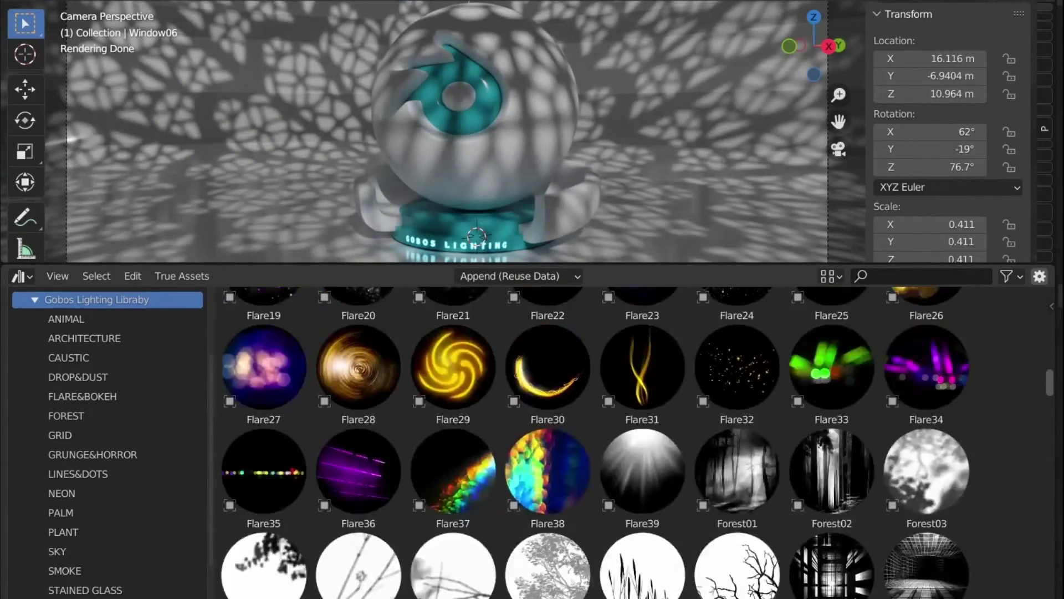
click(60, 320)
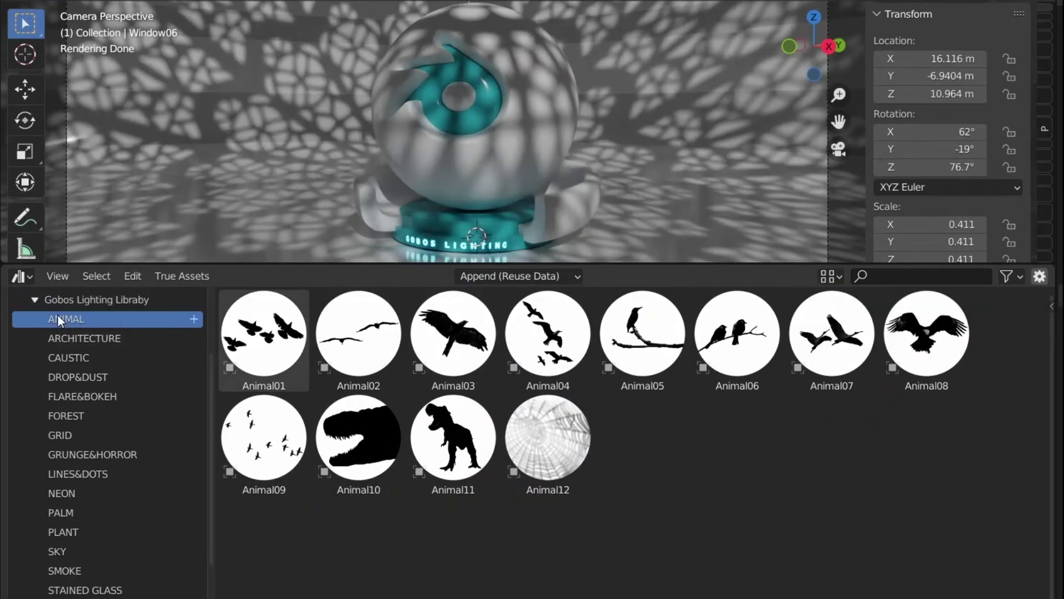
click(61, 338)
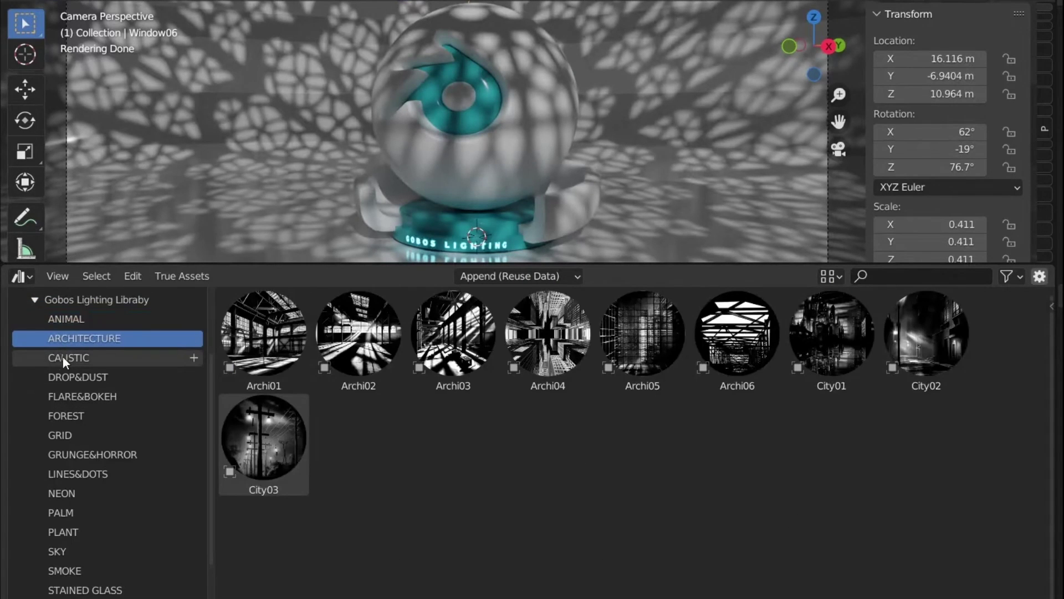
click(62, 357)
click(65, 377)
click(69, 395)
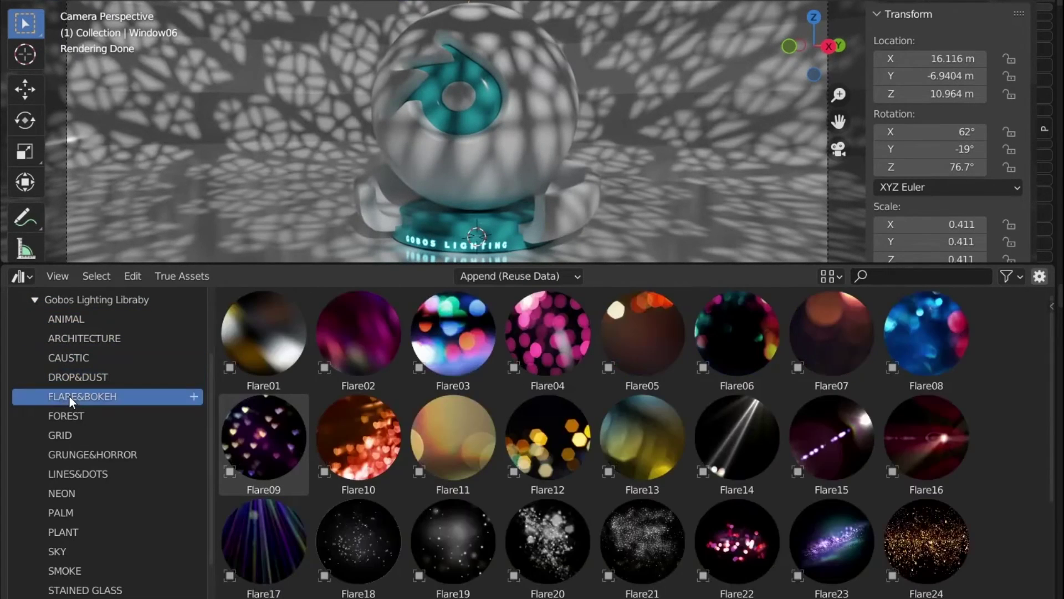
scroll(1053, 388, down, 4)
scroll(665, 405, up, 4)
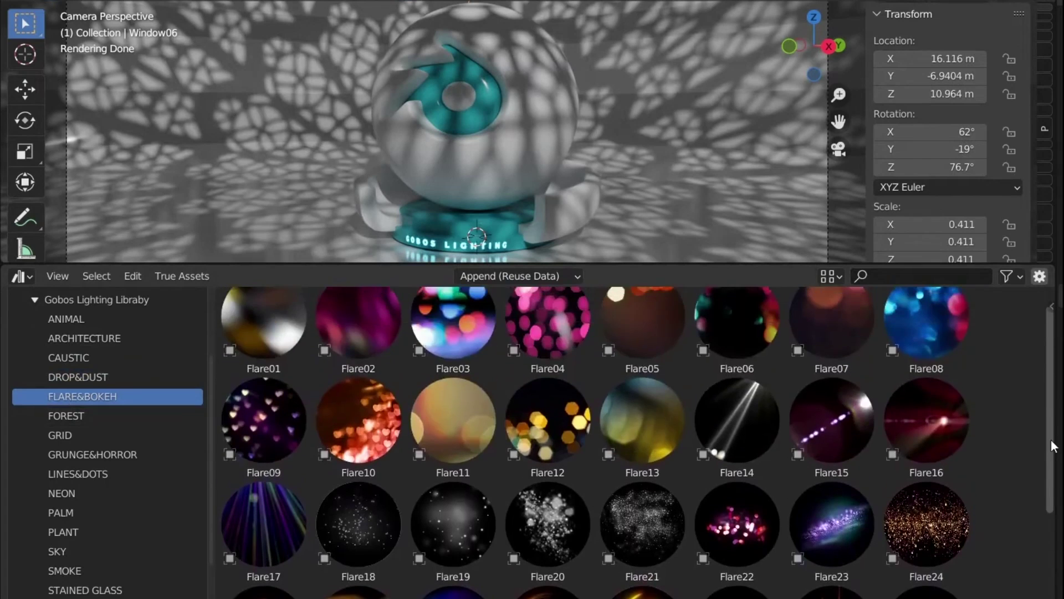
Browse the FOREST, GRID, GRUNGE&HORROR, LINES&DOTS, NEON, PALM and PLANT gobo catalogs
click(61, 414)
click(63, 436)
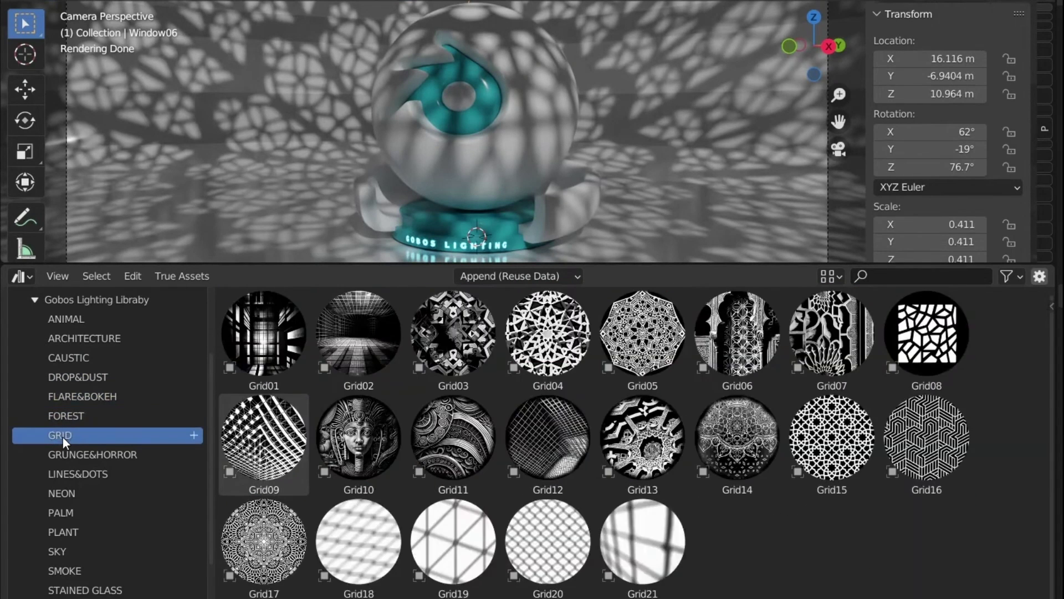
click(70, 455)
click(73, 474)
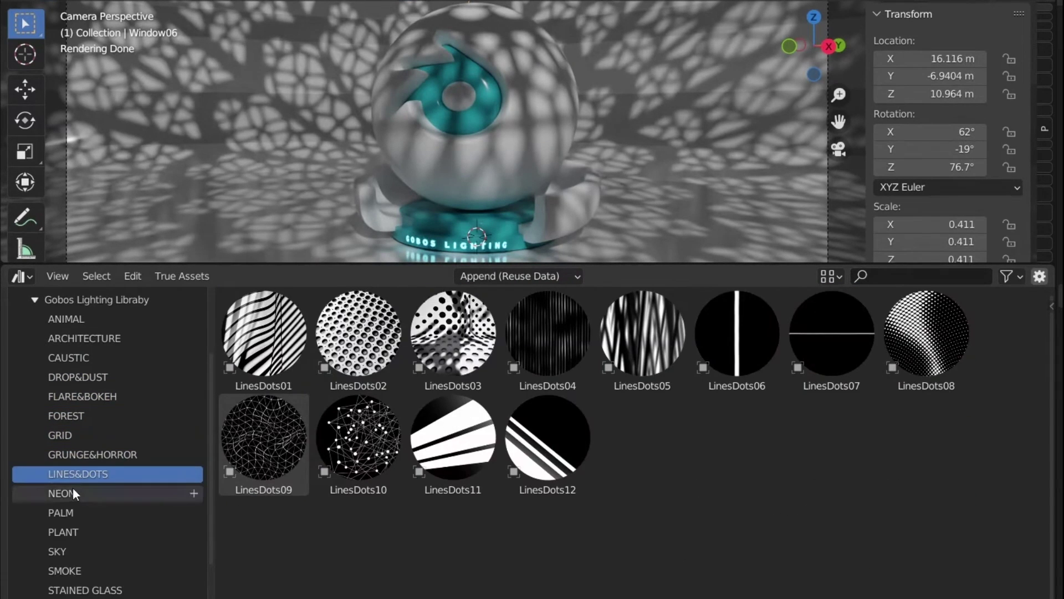
click(71, 494)
click(69, 513)
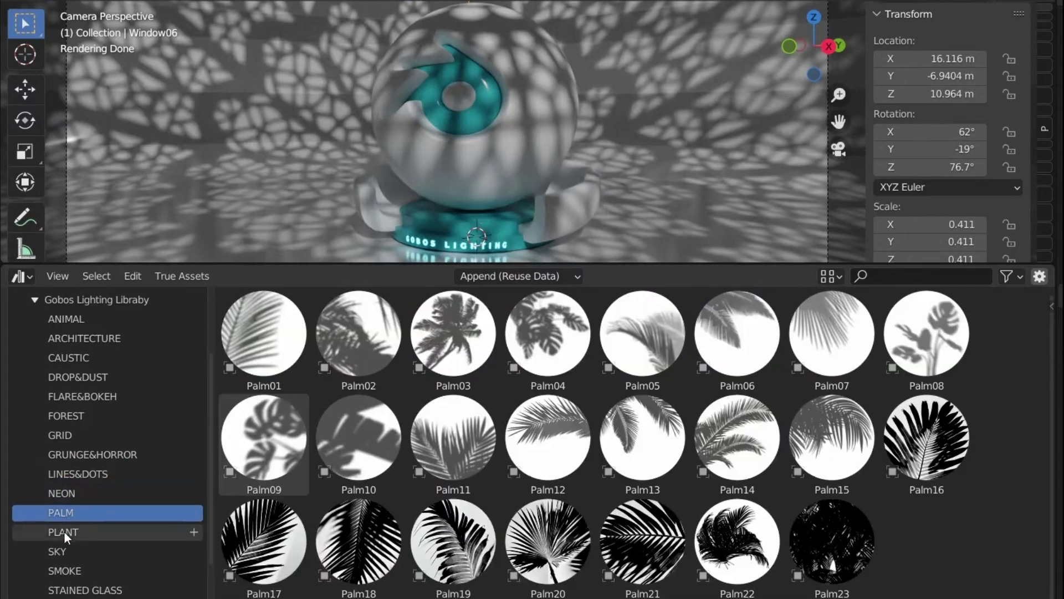
click(65, 530)
drag(1052, 399, 1055, 362)
Browse the SKY, SMOKE and STAINED GLASS catalogs, then return to the Window gobos
click(53, 551)
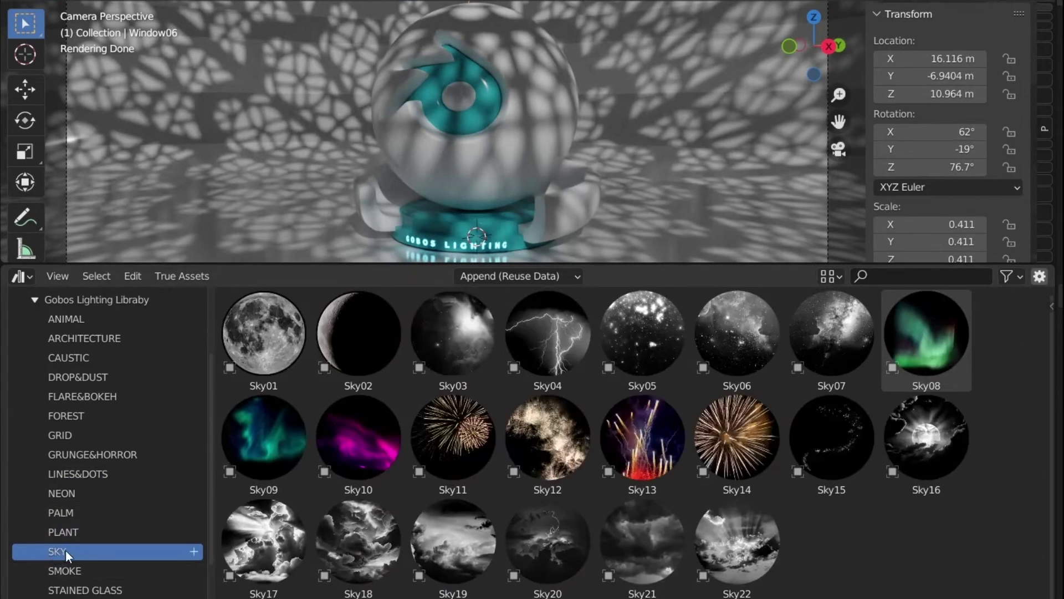
click(76, 570)
click(81, 591)
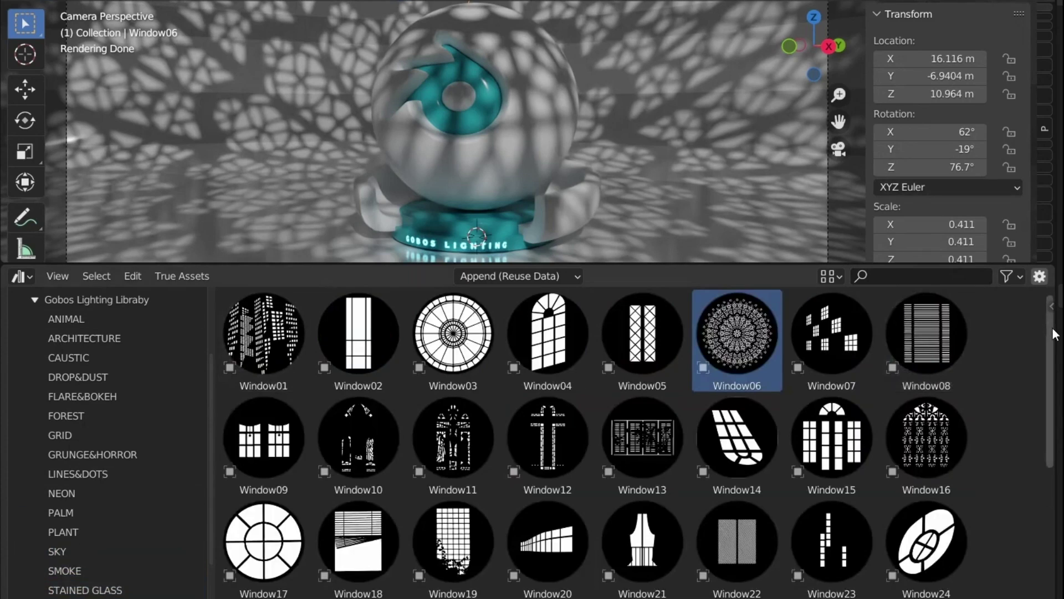
scroll(1053, 334, down, 4)
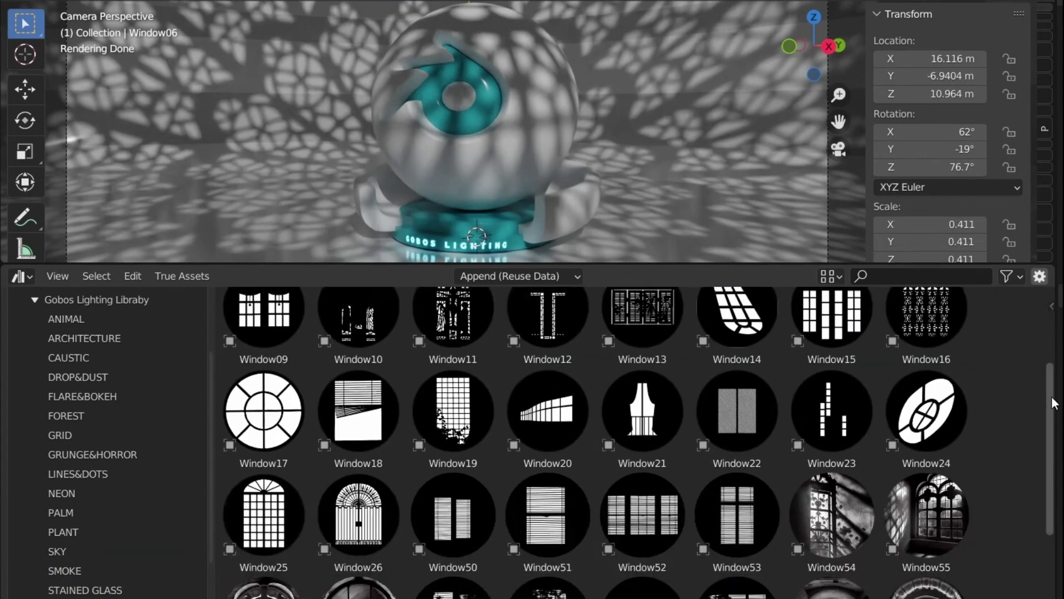
scroll(1050, 333, up, 4)
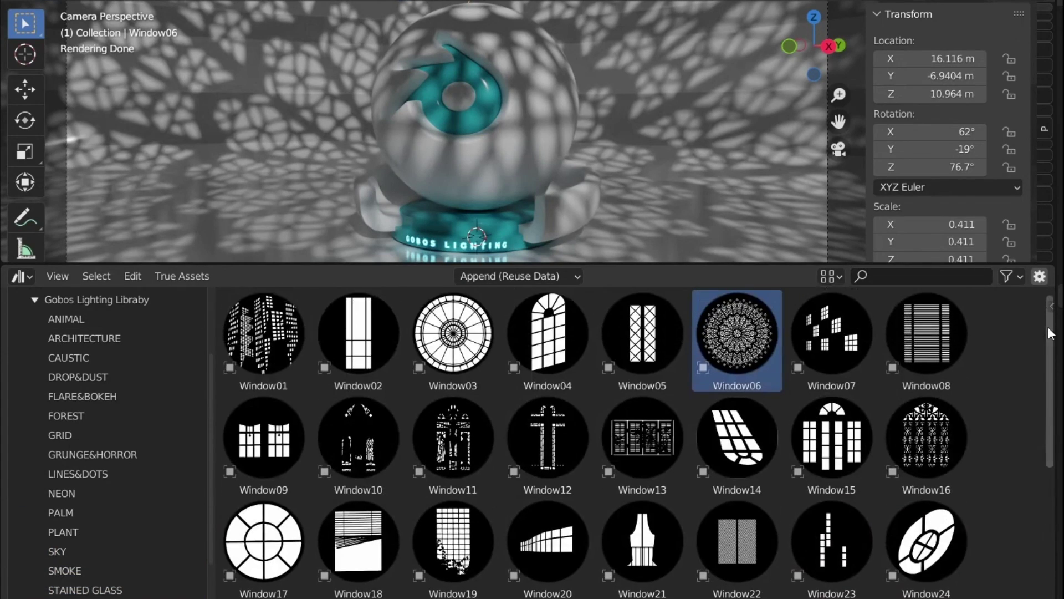